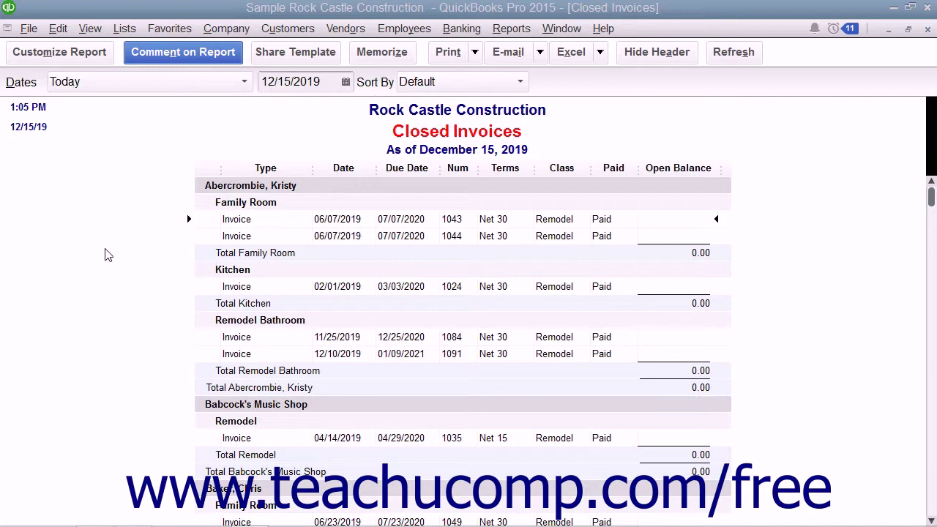
- Add the comment 'Find the payment for this invoice.' to invoice 1043's 07/07/2020 due date
{"action": "left_click", "coordinate": [511, 27]}
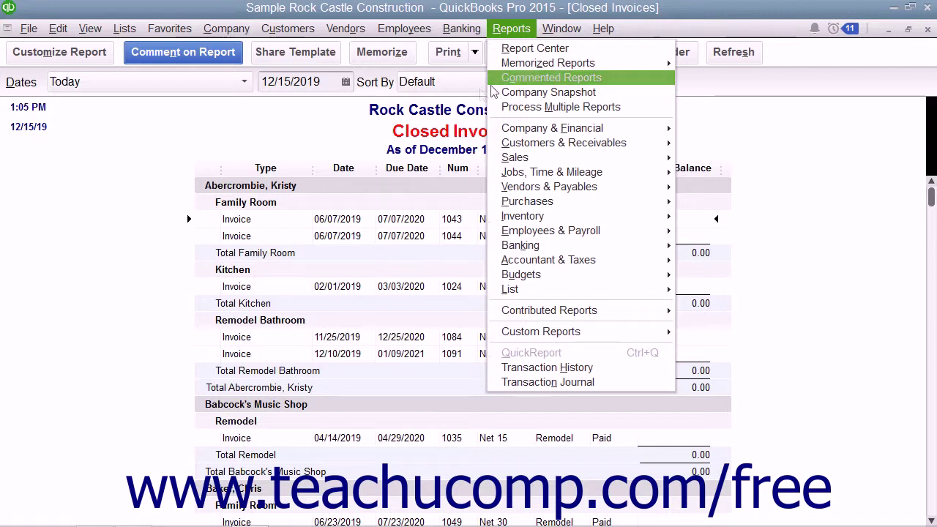
{"action": "left_click", "coordinate": [95, 250]}
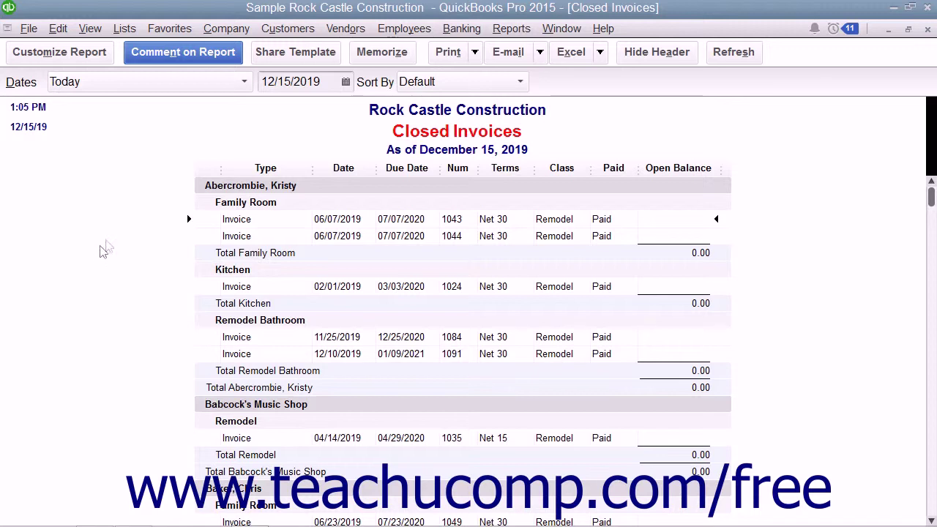
{"action": "left_click", "coordinate": [183, 52]}
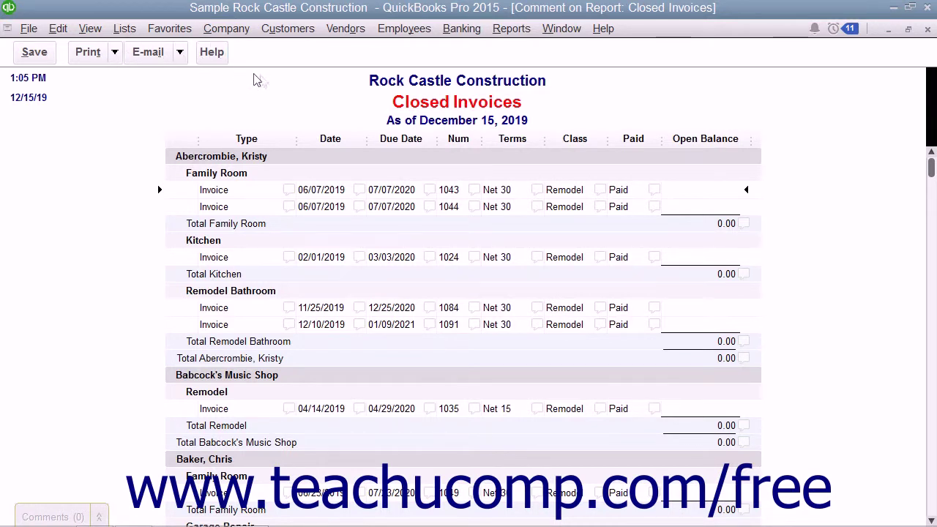
{"action": "left_click", "coordinate": [360, 190]}
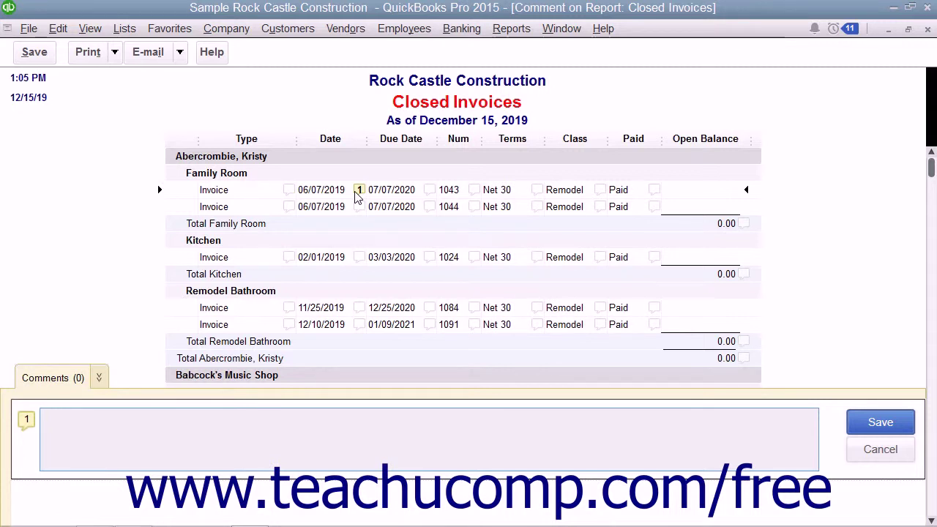
{"action": "left_click", "coordinate": [76, 427]}
{"action": "type", "text": "Find the payment for this invoice."}
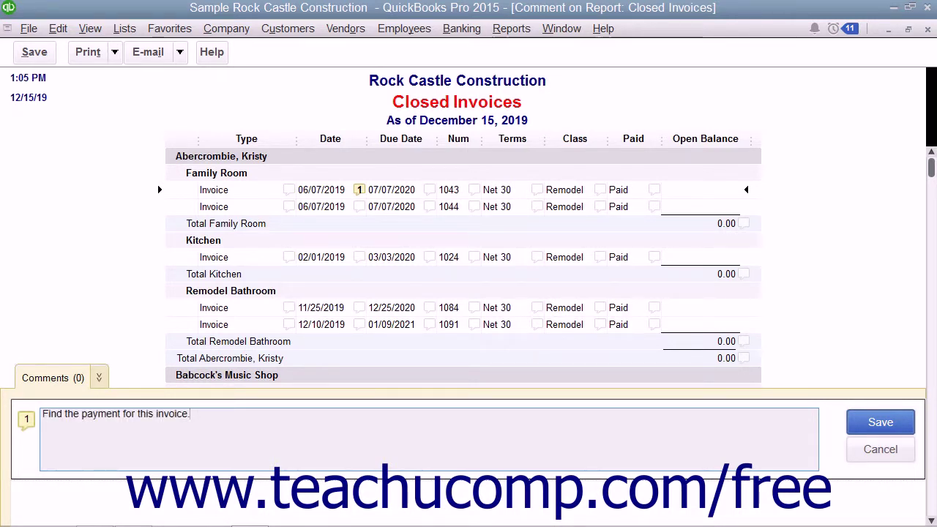
{"action": "left_click", "coordinate": [882, 425]}
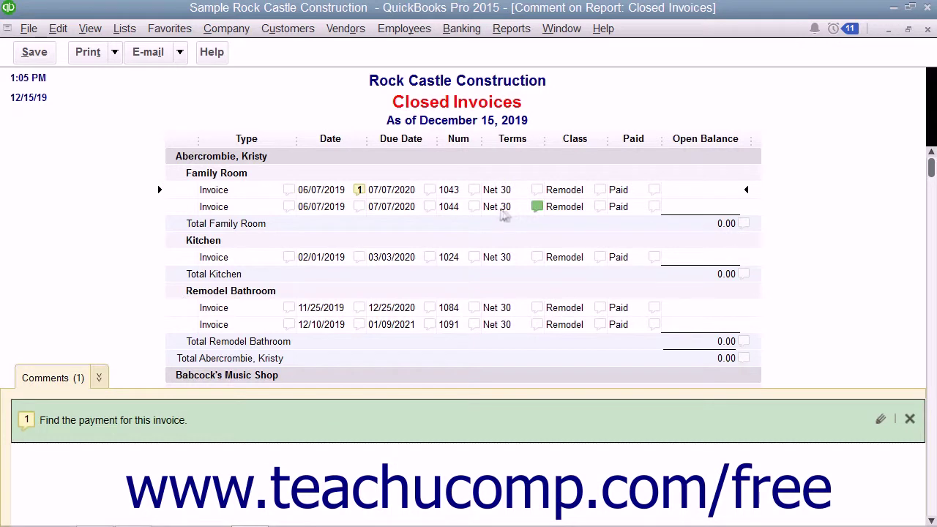
- Attach and save the comment 'Comment #2' on invoice 1044's Remodel class
{"action": "left_click", "coordinate": [537, 207]}
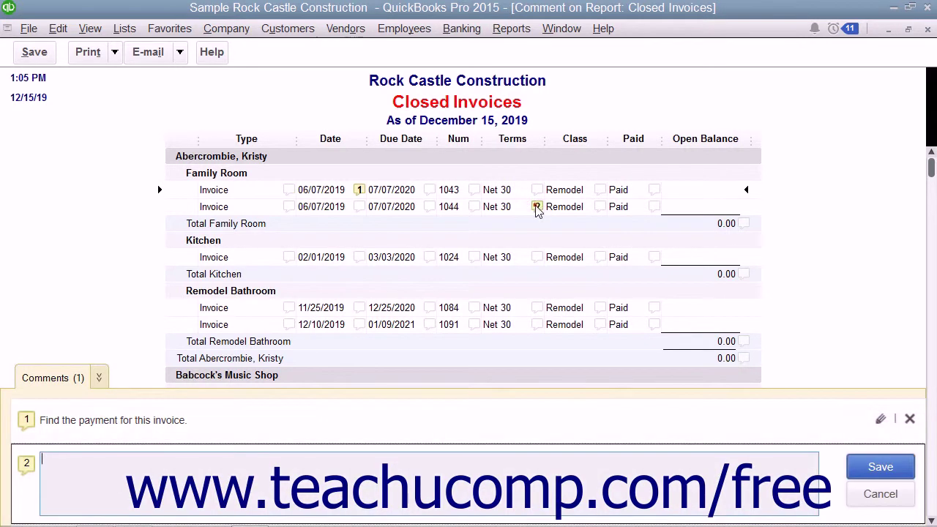
{"action": "type", "text": "Comment #2"}
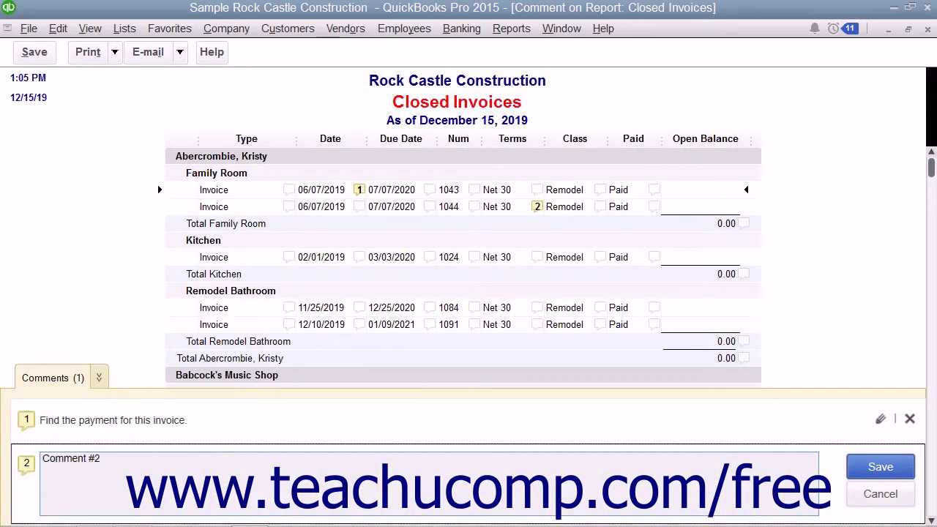
{"action": "left_click", "coordinate": [874, 463]}
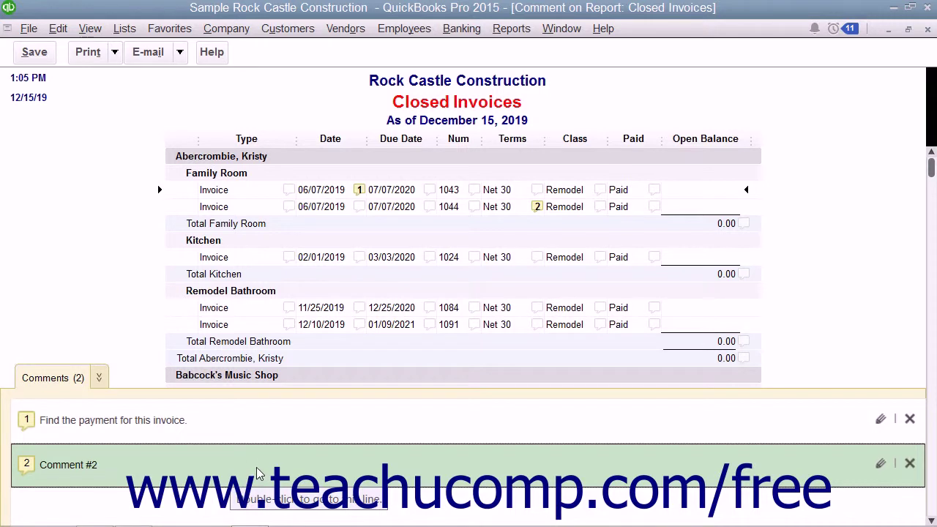
- Edit the second comment to read 'Editing Comment #2' and save it
{"action": "left_click", "coordinate": [881, 465]}
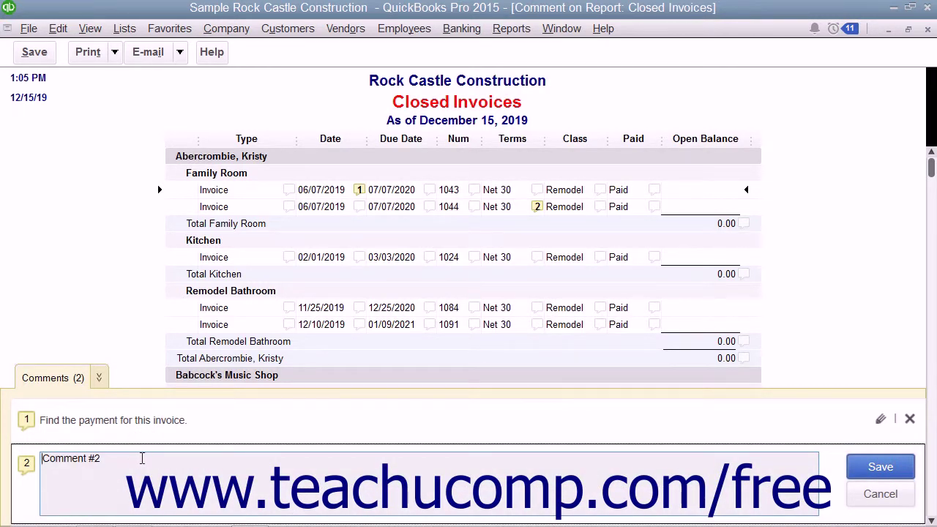
{"action": "type", "text": "Editing"}
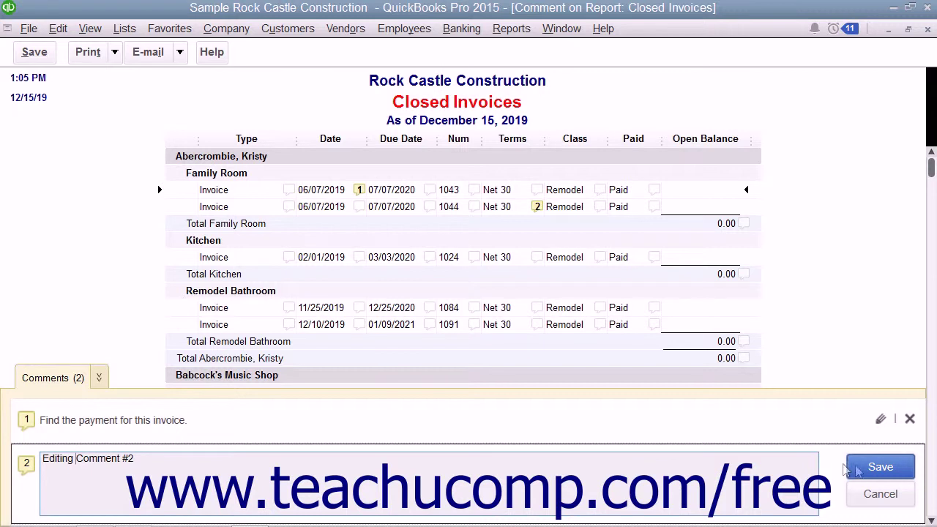
{"action": "left_click", "coordinate": [871, 472]}
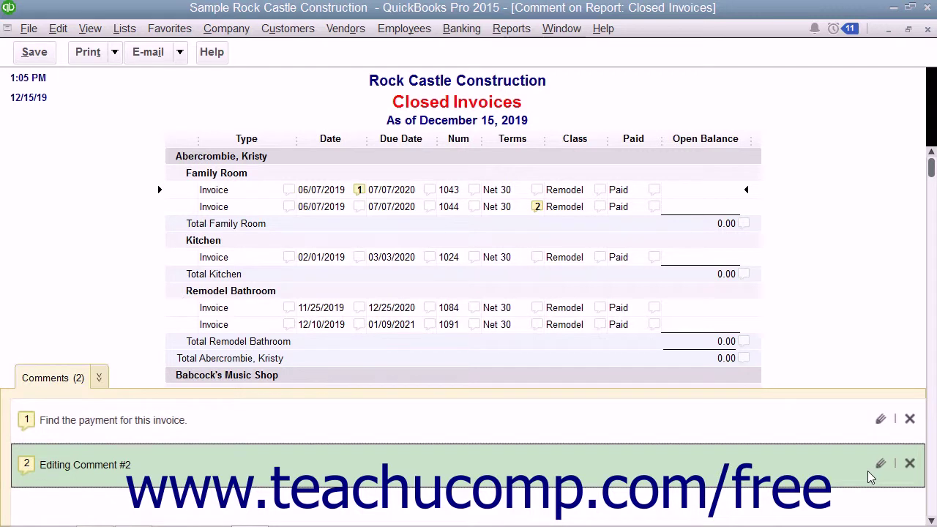
{"action": "left_click", "coordinate": [910, 465]}
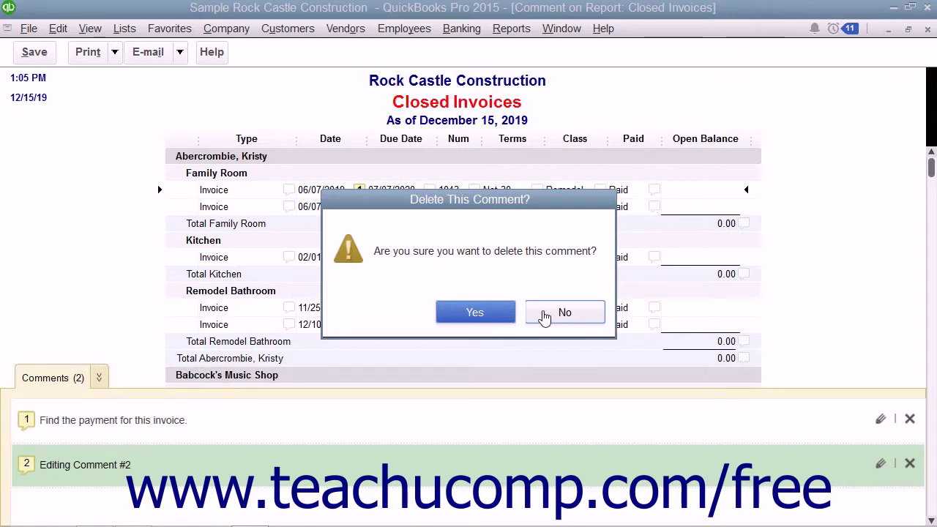
- Confirm deleting the 'Editing Comment #2' comment in the Delete This Comment dialog
{"action": "left_click", "coordinate": [474, 313]}
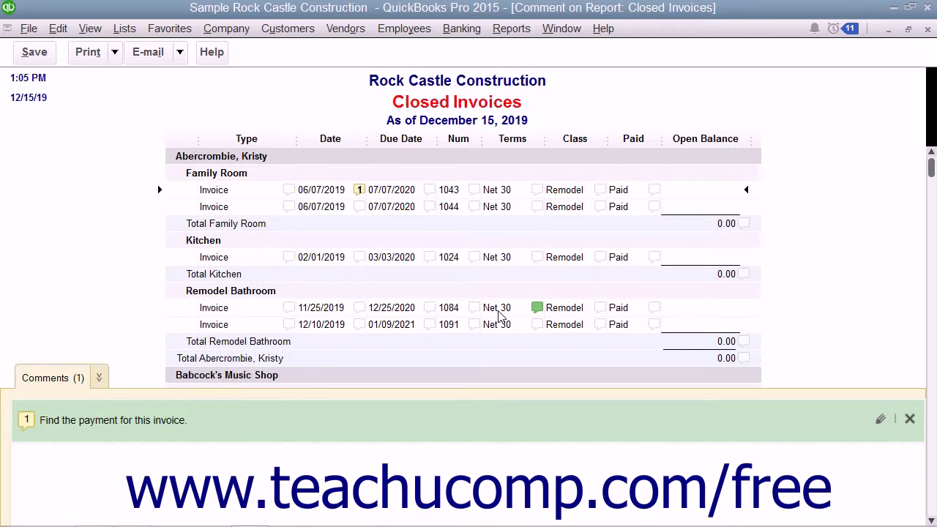
- Save the report with comments as 'Closed Invoices- Commented' and acknowledge the success message
{"action": "left_click", "coordinate": [46, 63]}
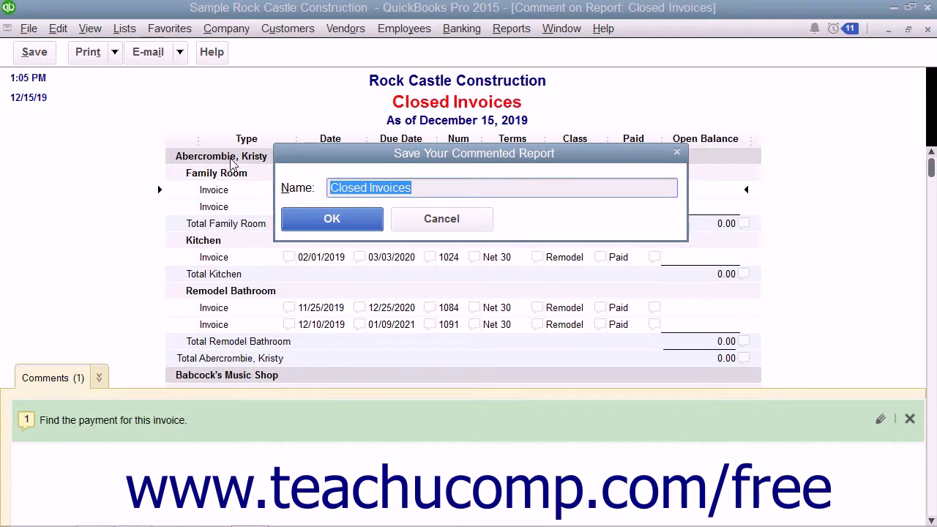
{"action": "left_click", "coordinate": [437, 187]}
{"action": "type", "text": "- Commented"}
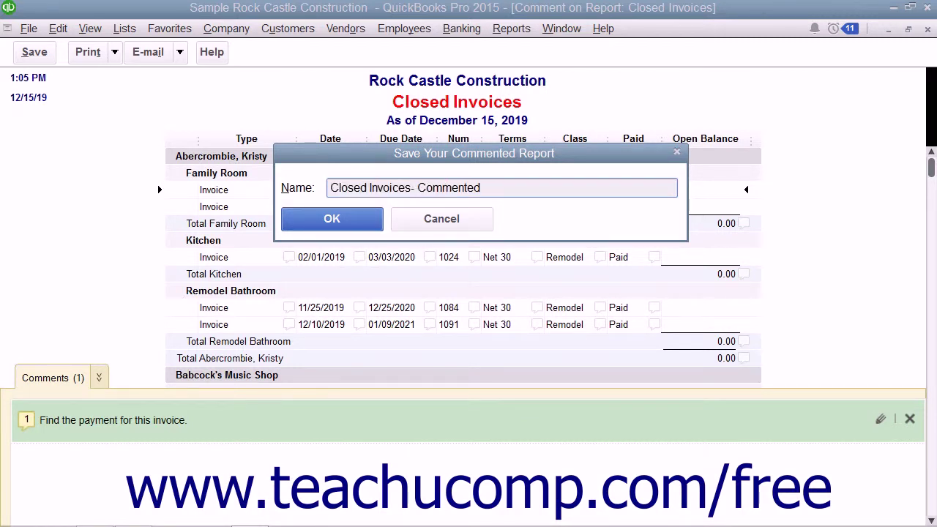
{"action": "left_click", "coordinate": [368, 219]}
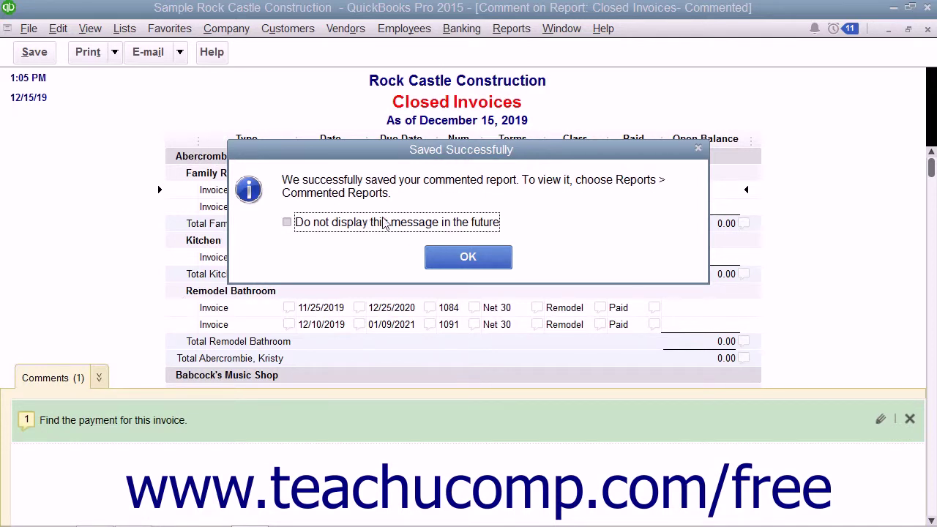
{"action": "left_click", "coordinate": [458, 264]}
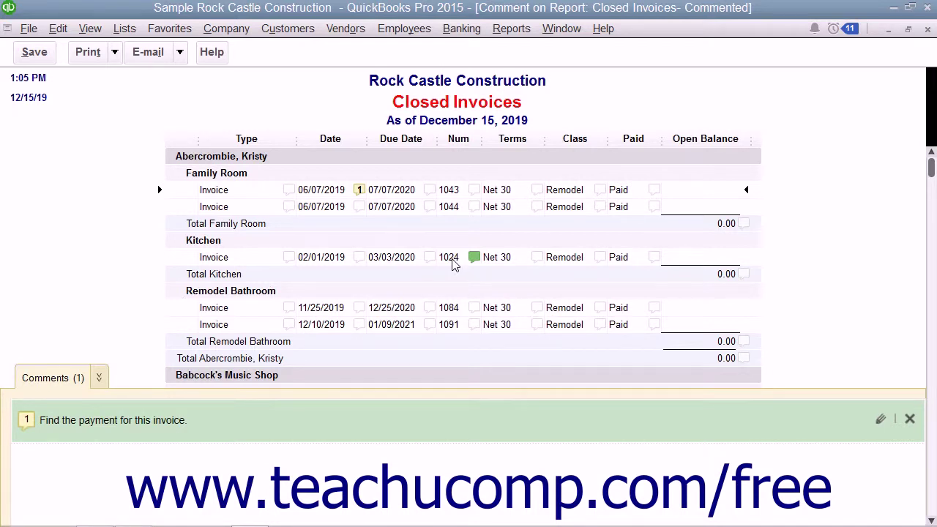
{"action": "left_click", "coordinate": [101, 60]}
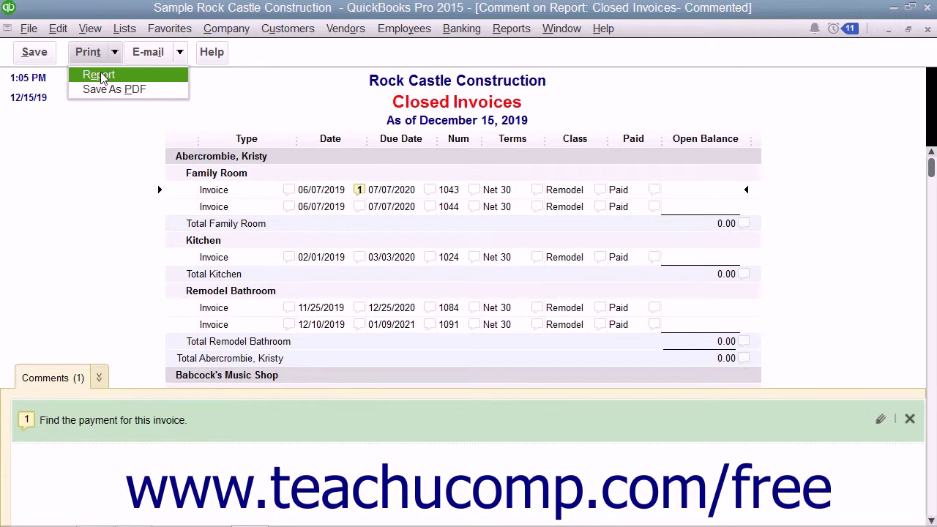
- Cancel the Print and Save As PDF dialogs without outputting the commented report
{"action": "left_click", "coordinate": [101, 76]}
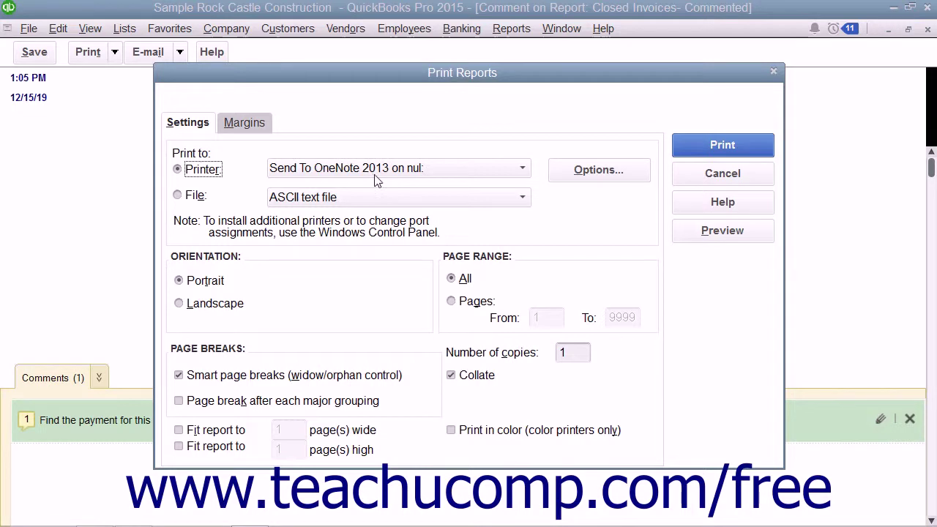
{"action": "left_click", "coordinate": [691, 161]}
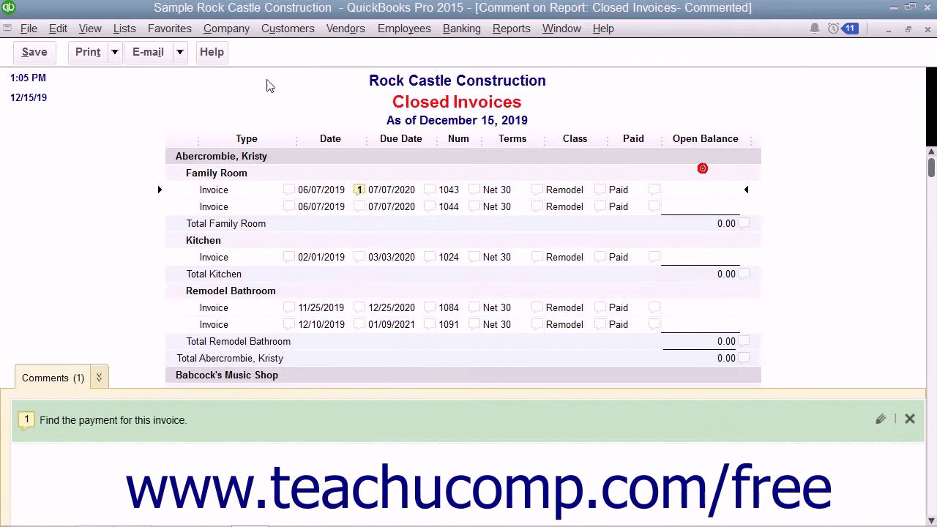
{"action": "left_click", "coordinate": [101, 52]}
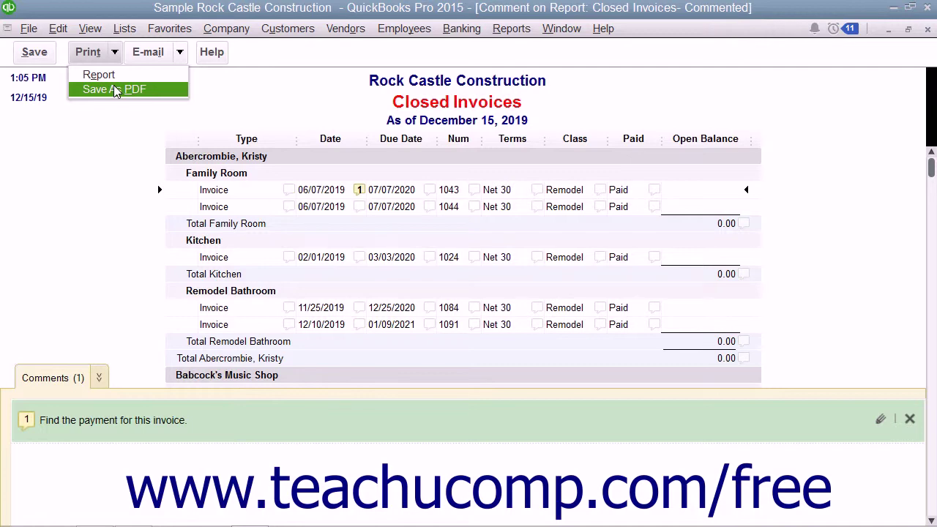
{"action": "left_click", "coordinate": [113, 89]}
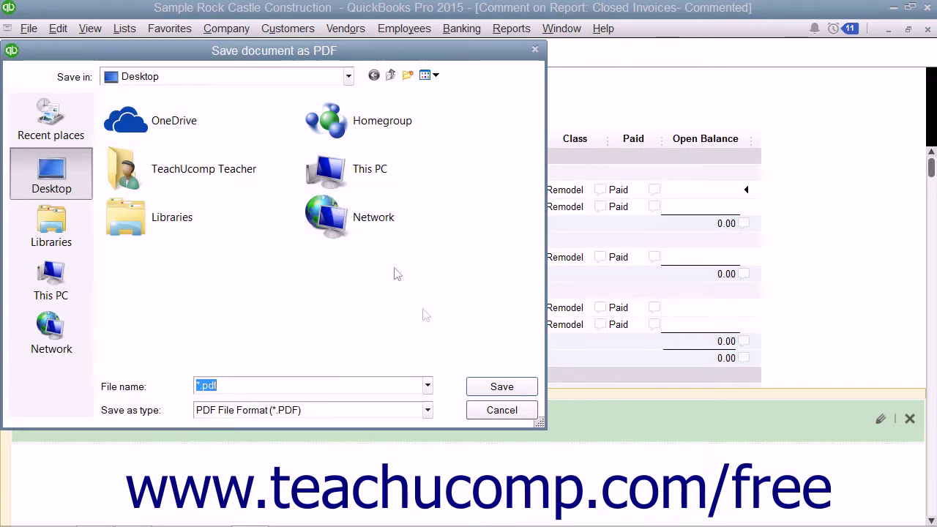
{"action": "left_click", "coordinate": [501, 410]}
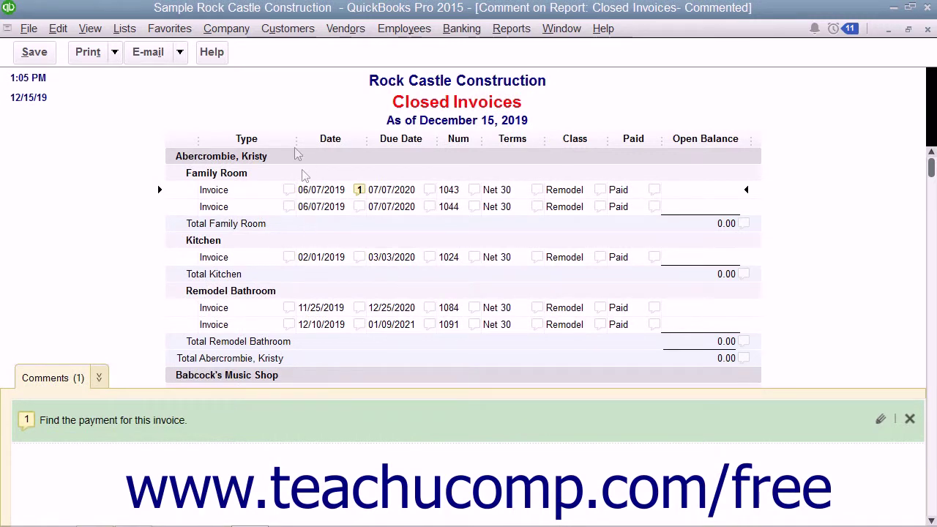
- Cancel e-mailing the report as PDF, then close both Closed Invoices report windows
{"action": "left_click", "coordinate": [165, 59]}
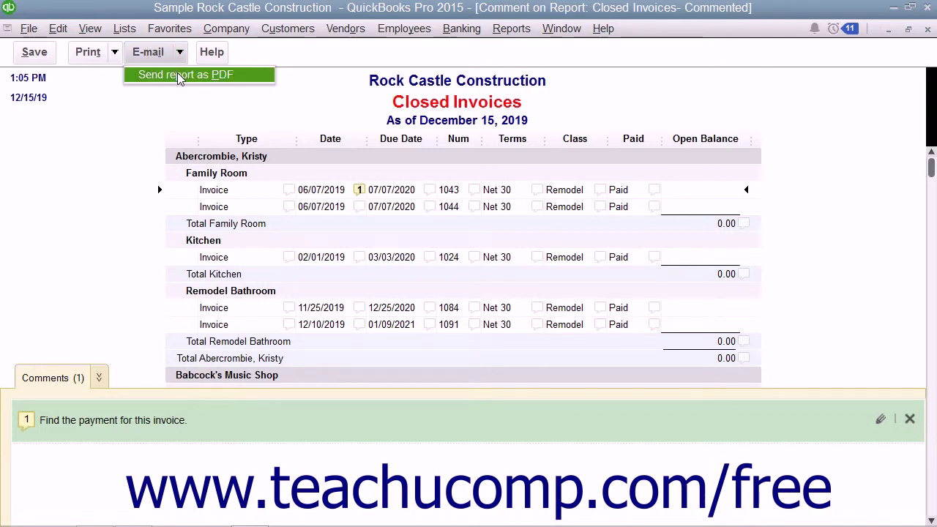
{"action": "left_click", "coordinate": [177, 75]}
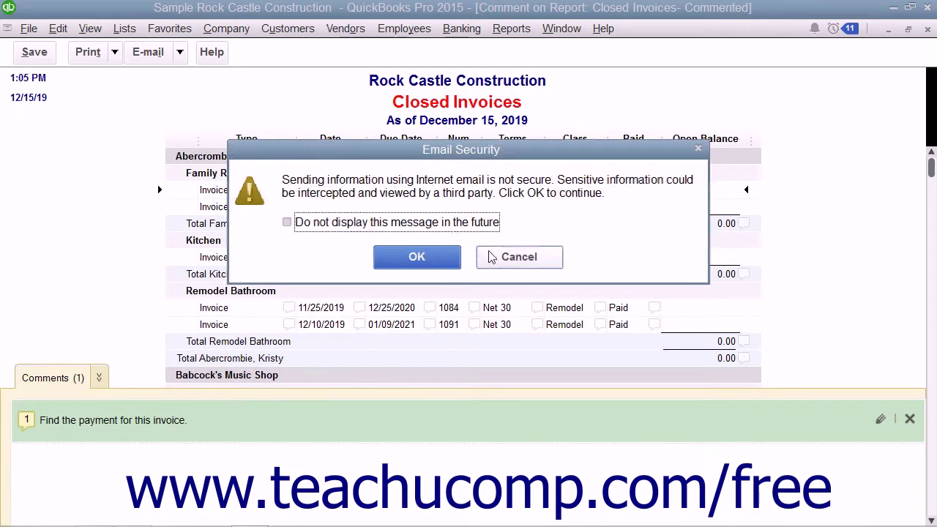
{"action": "left_click", "coordinate": [498, 257]}
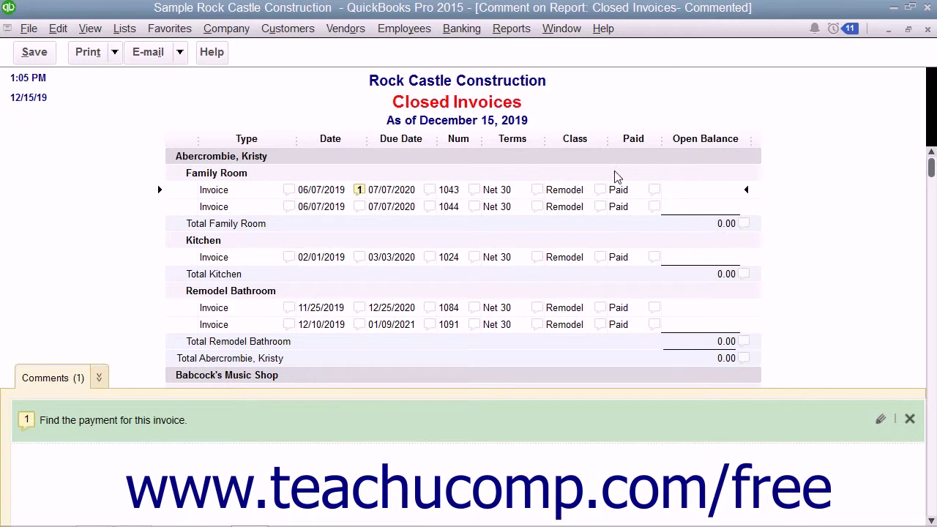
{"action": "left_click", "coordinate": [926, 30]}
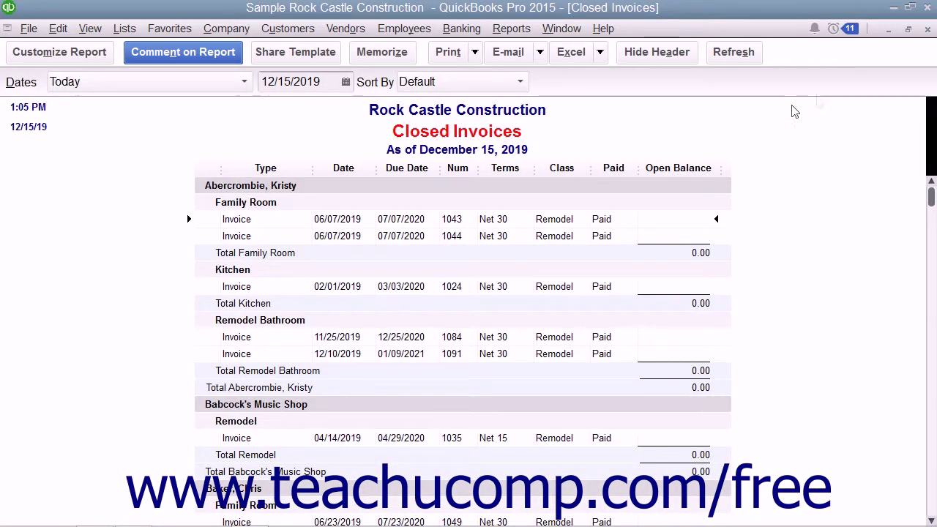
{"action": "left_click", "coordinate": [928, 29]}
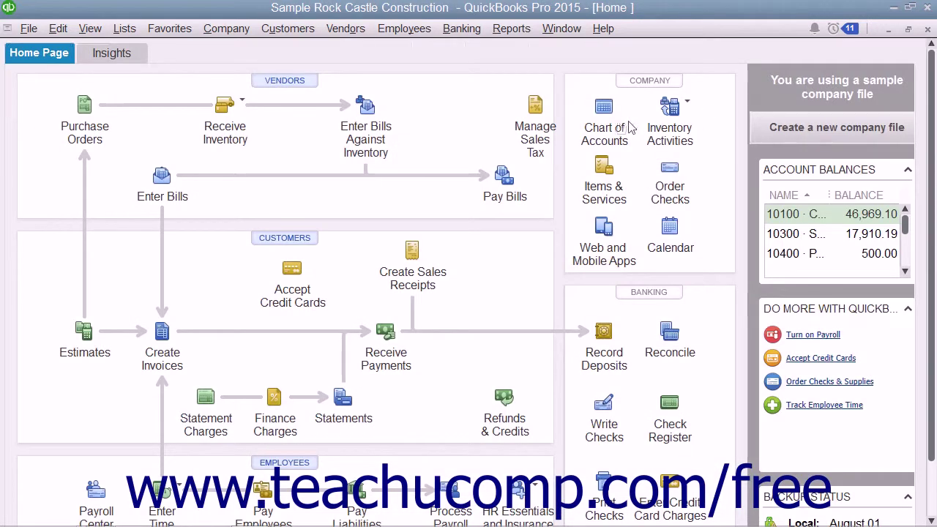
- Show Reports > Commented Reports, listing 'Closed Invoices- Commented' dated 12/15/2019
{"action": "left_click", "coordinate": [512, 29]}
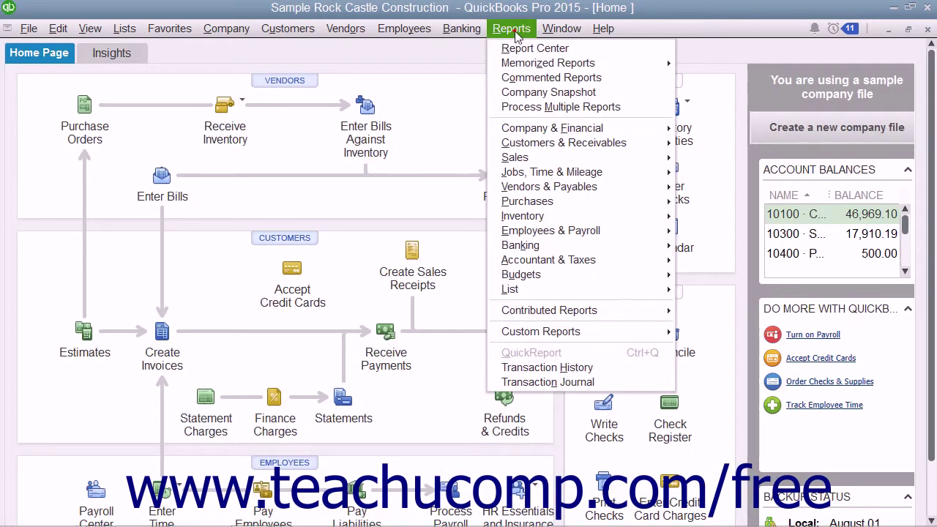
{"action": "left_click", "coordinate": [530, 79]}
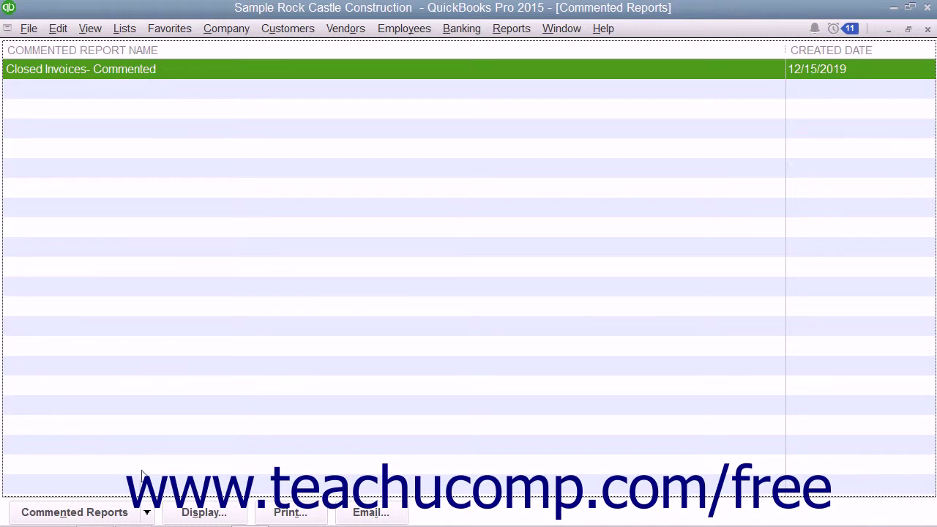
{"action": "left_click", "coordinate": [146, 512]}
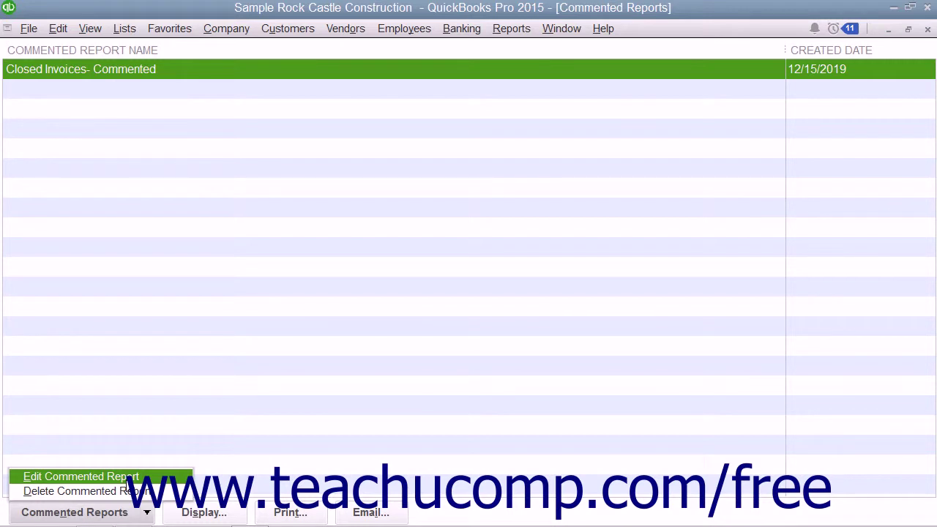
- Append 2 to the commented report's name, making it 'Closed Invoices- Commented2'
{"action": "left_click", "coordinate": [126, 479]}
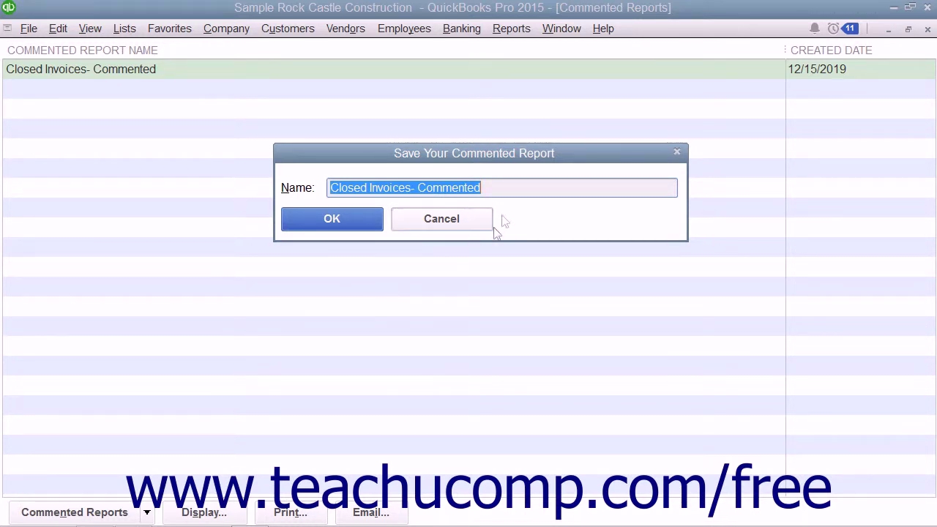
{"action": "left_click", "coordinate": [495, 186]}
{"action": "type", "text": "2"}
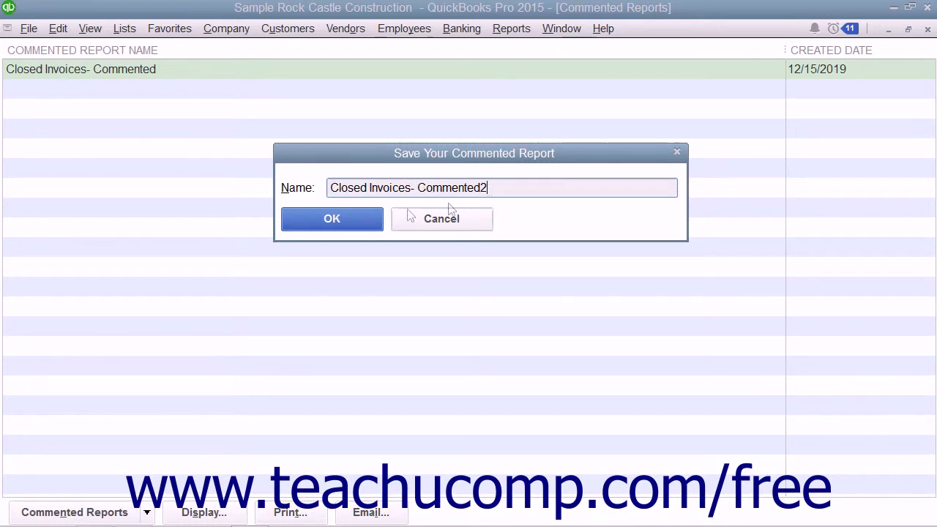
{"action": "left_click", "coordinate": [332, 219]}
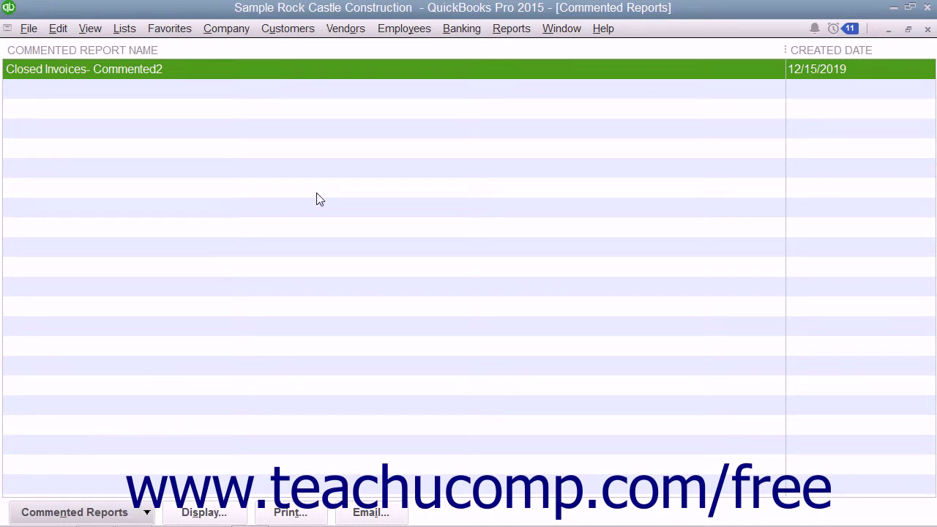
- Select 'Closed Invoices- Commented2' and delete it from Commented Reports, confirming with Yes
{"action": "left_click", "coordinate": [190, 68]}
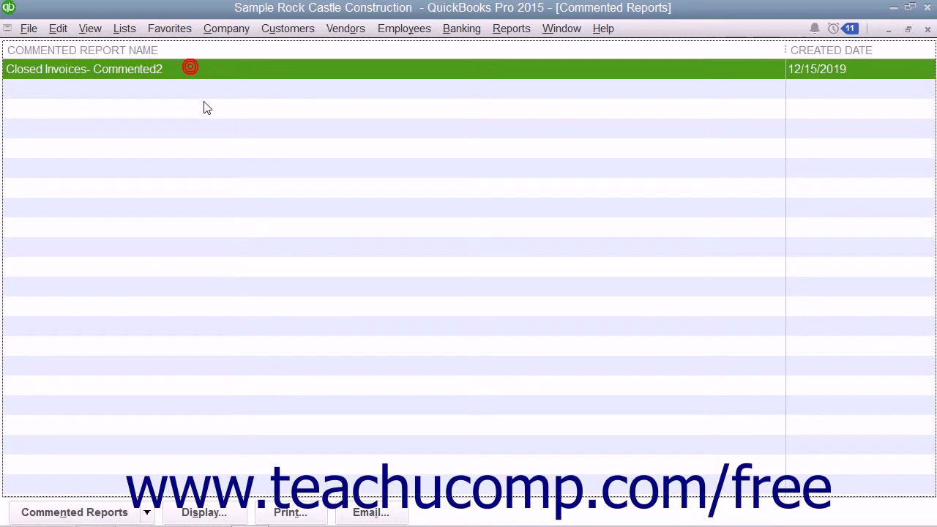
{"action": "left_click", "coordinate": [122, 514]}
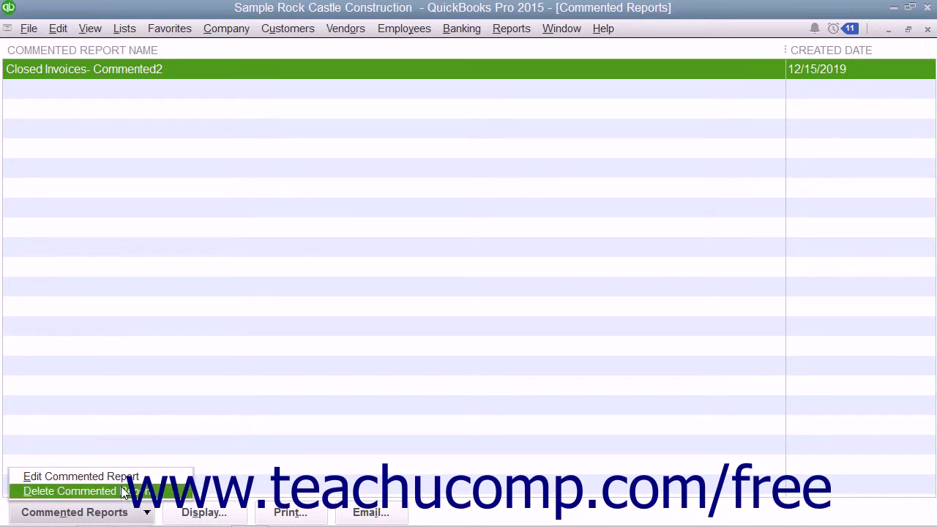
{"action": "left_click", "coordinate": [122, 491]}
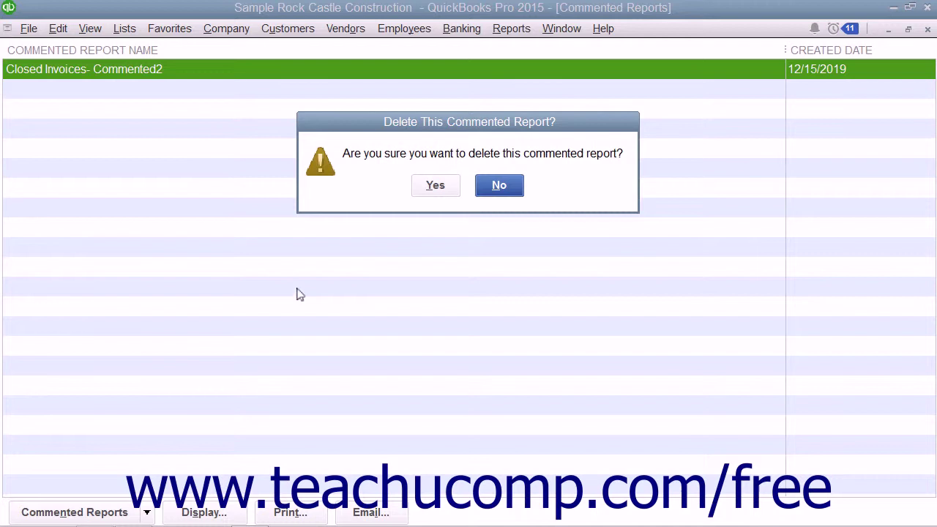
{"action": "left_click", "coordinate": [435, 187]}
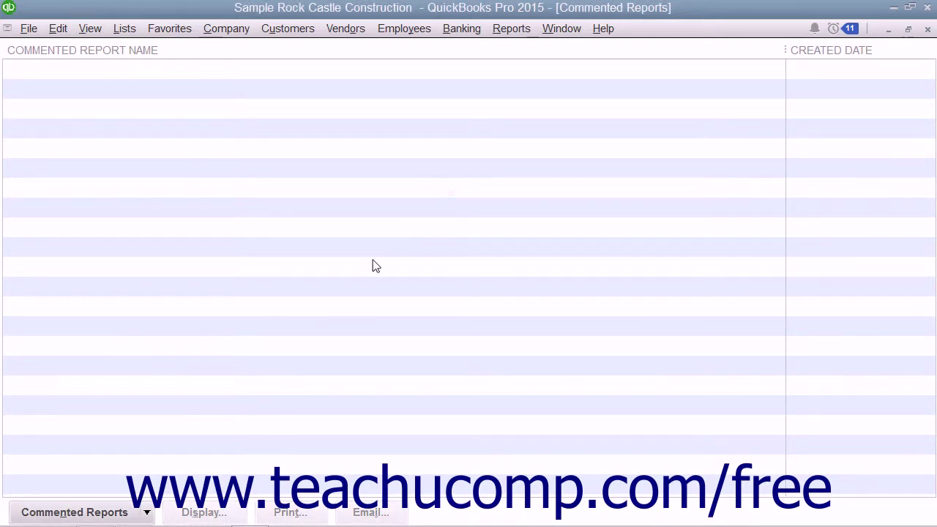